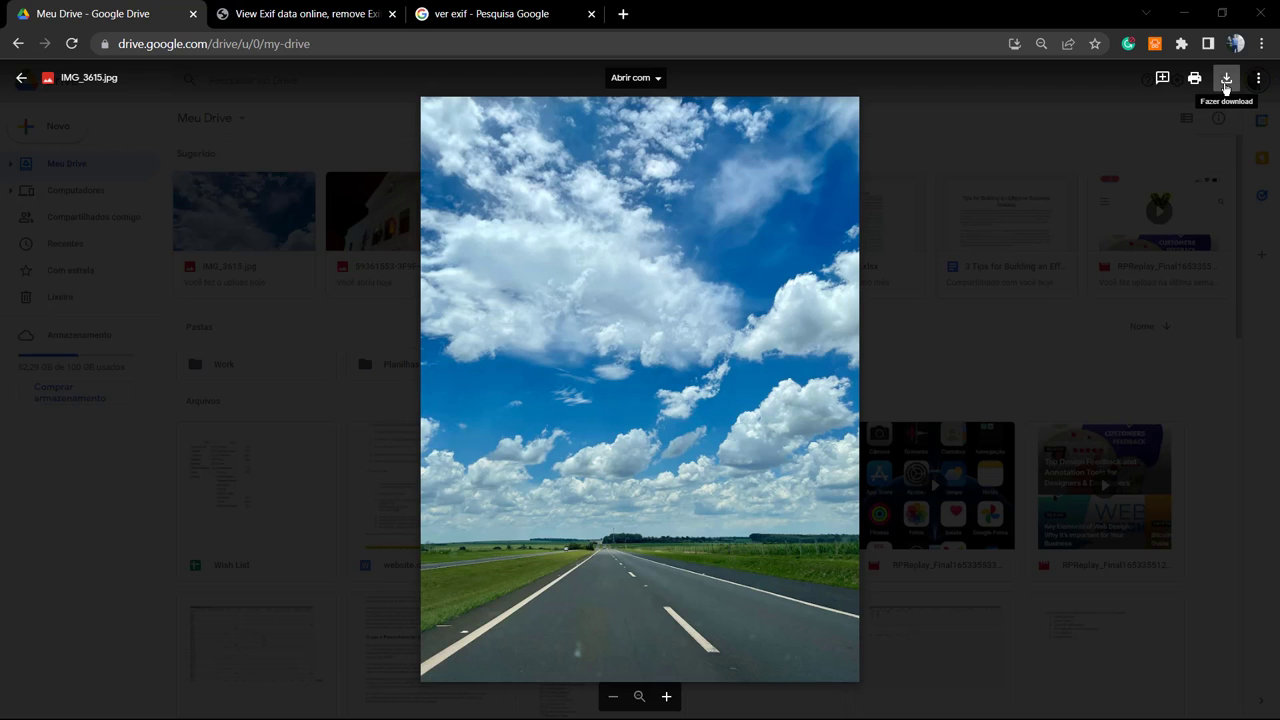
Step: Download IMG_3615.jpg from its Google Drive preview, saving it as IMG_3615 (1).jpg
click(1225, 84)
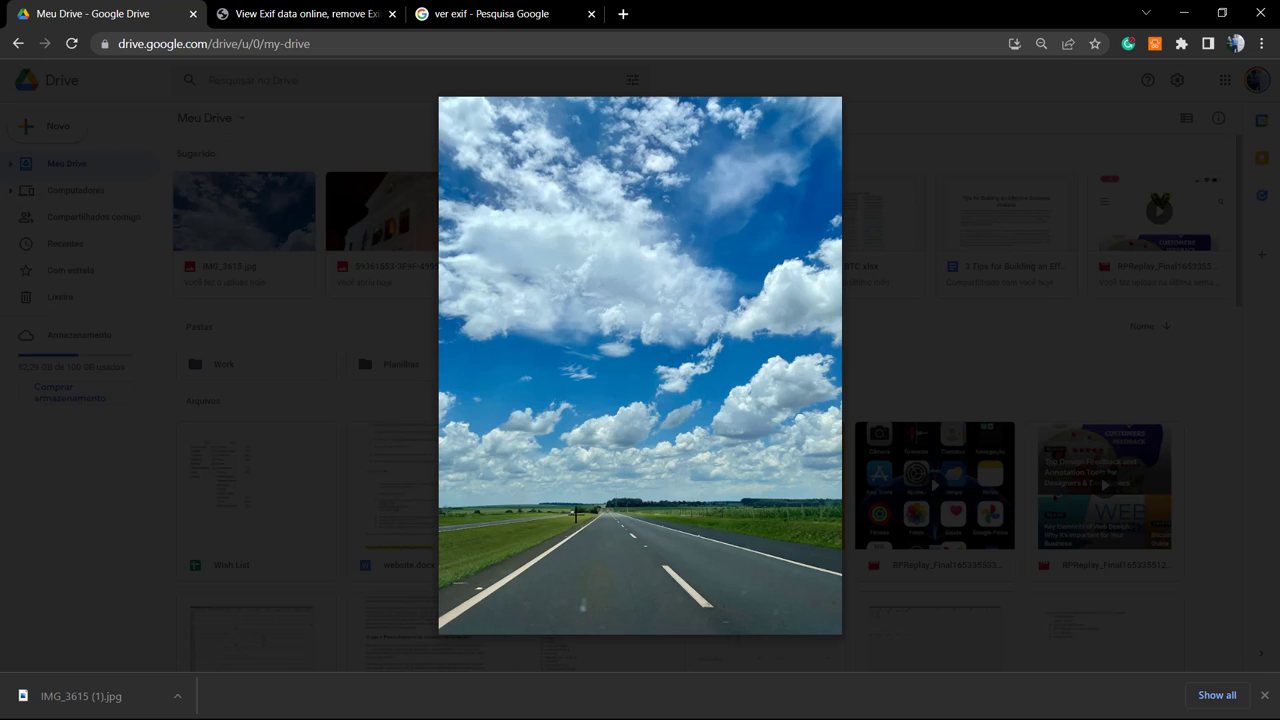
Step: Close Chrome's download bar so the road-and-sky photo fills the Drive preview
mouse_move(704, 519)
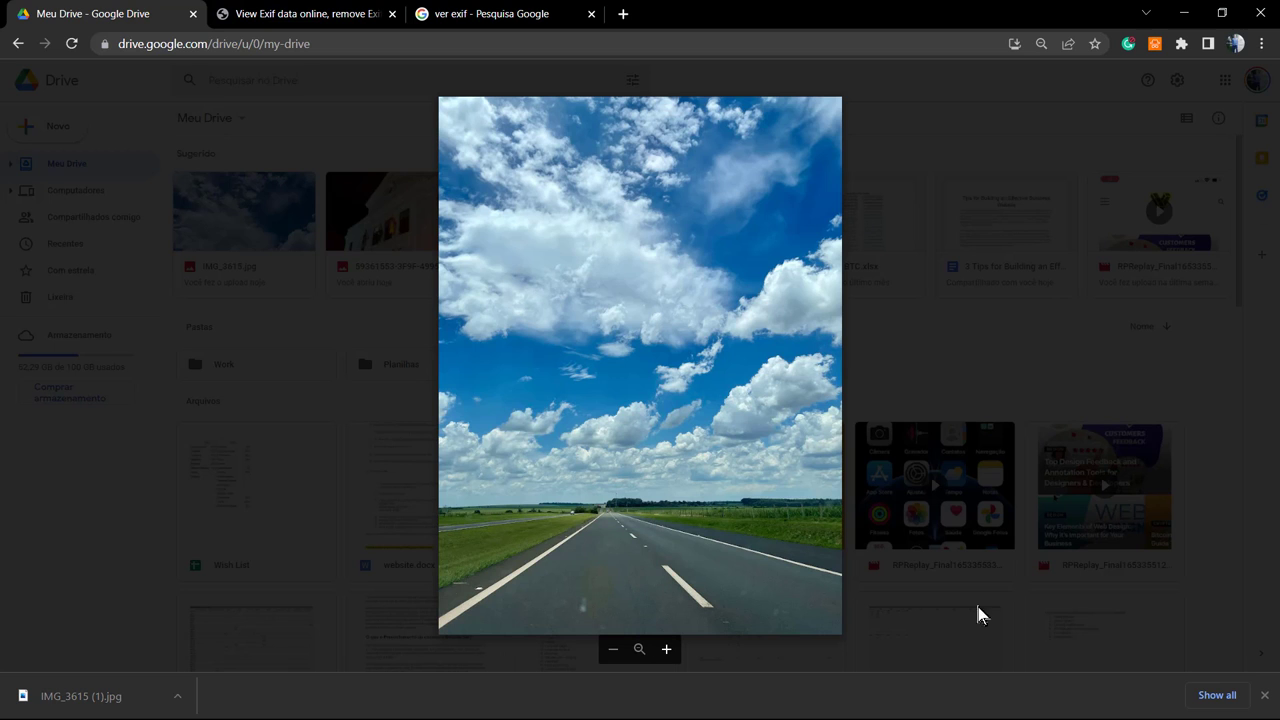
click(1265, 695)
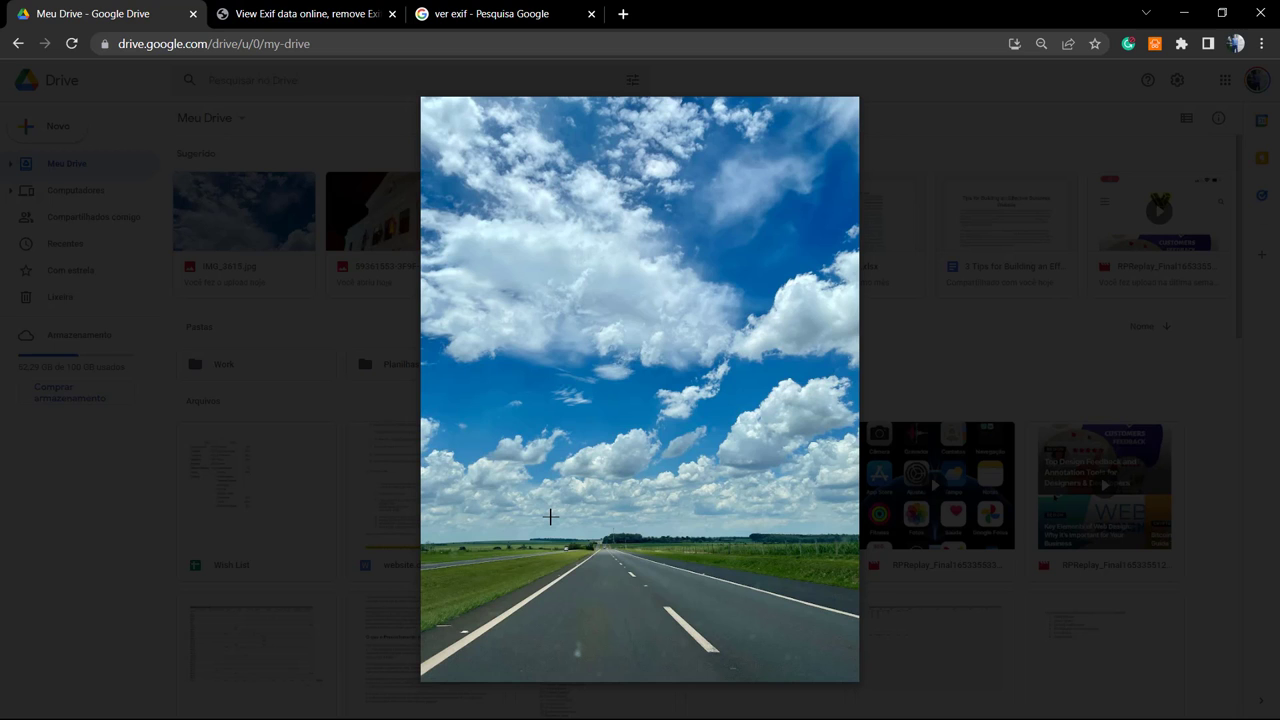
Step: Switch to the 'ver exif' Google results and dismiss the search suggestions
click(462, 13)
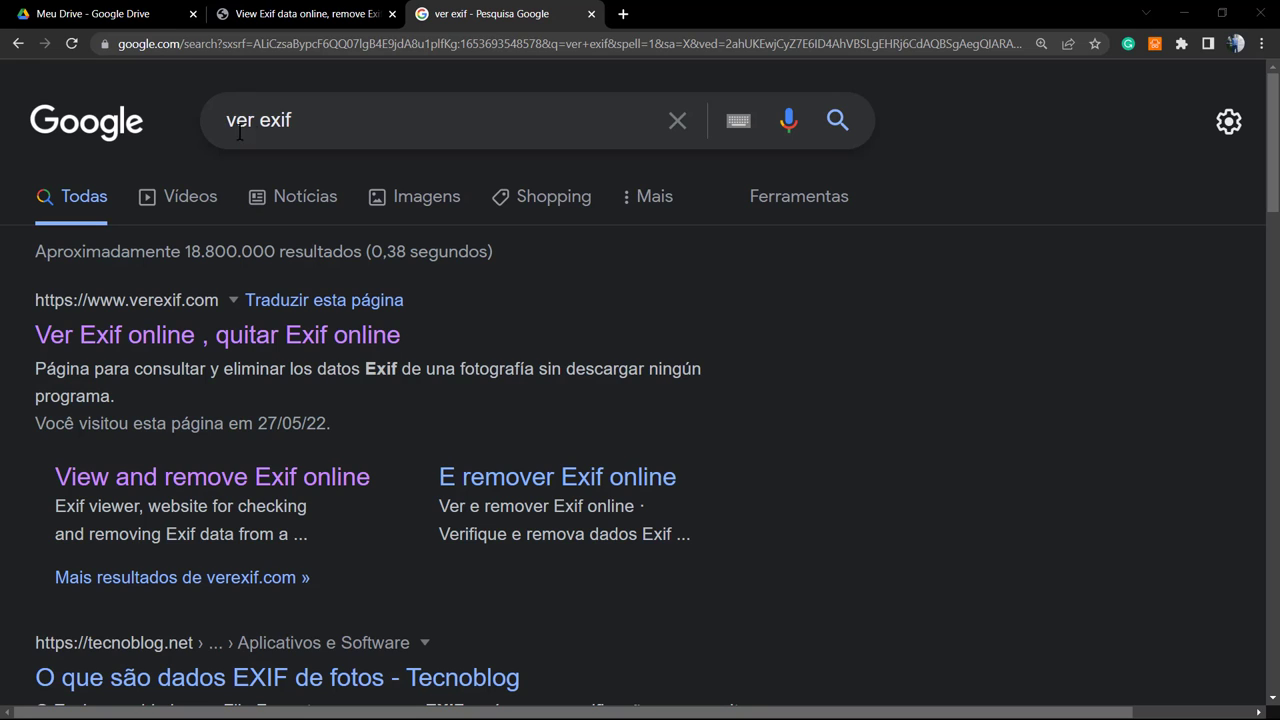
drag(303, 128, 208, 122)
click(330, 118)
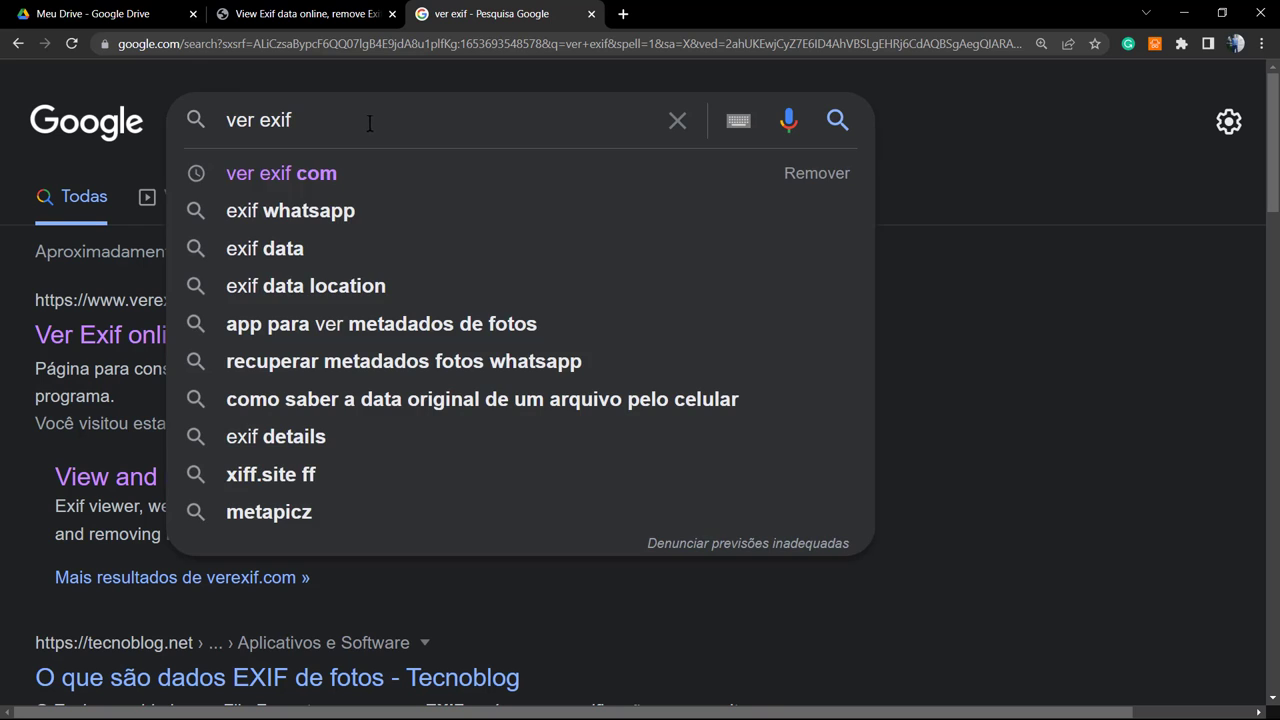
click(128, 385)
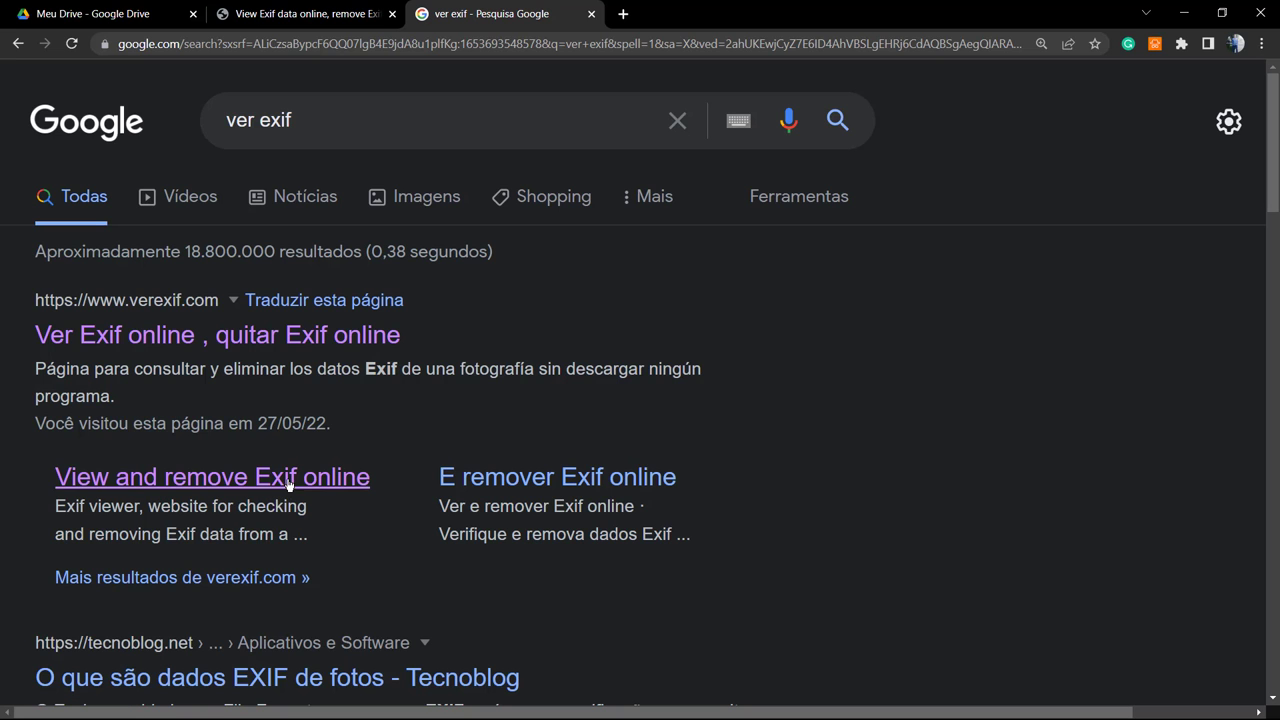
Step: On verexif.com, select the intro paragraph about photos carrying GPS coordinates of where they were taken
click(290, 14)
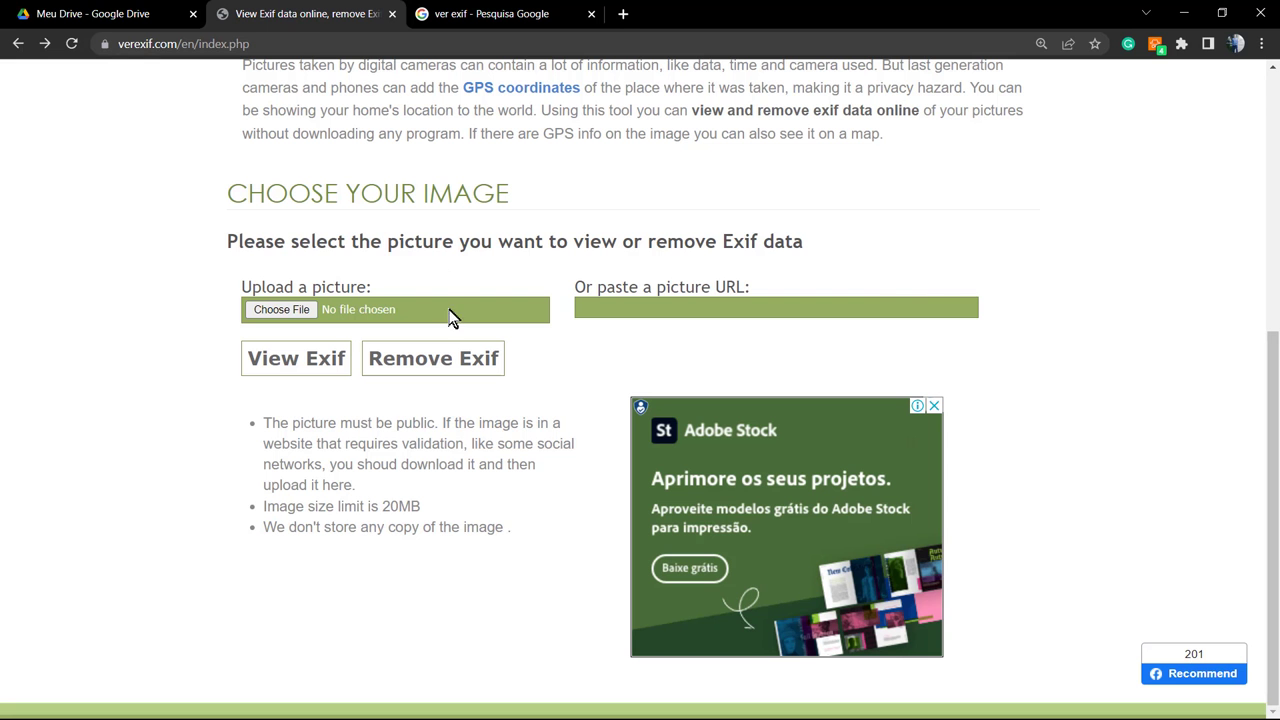
scroll(262, 400, up, 4)
scroll(257, 372, up, 1)
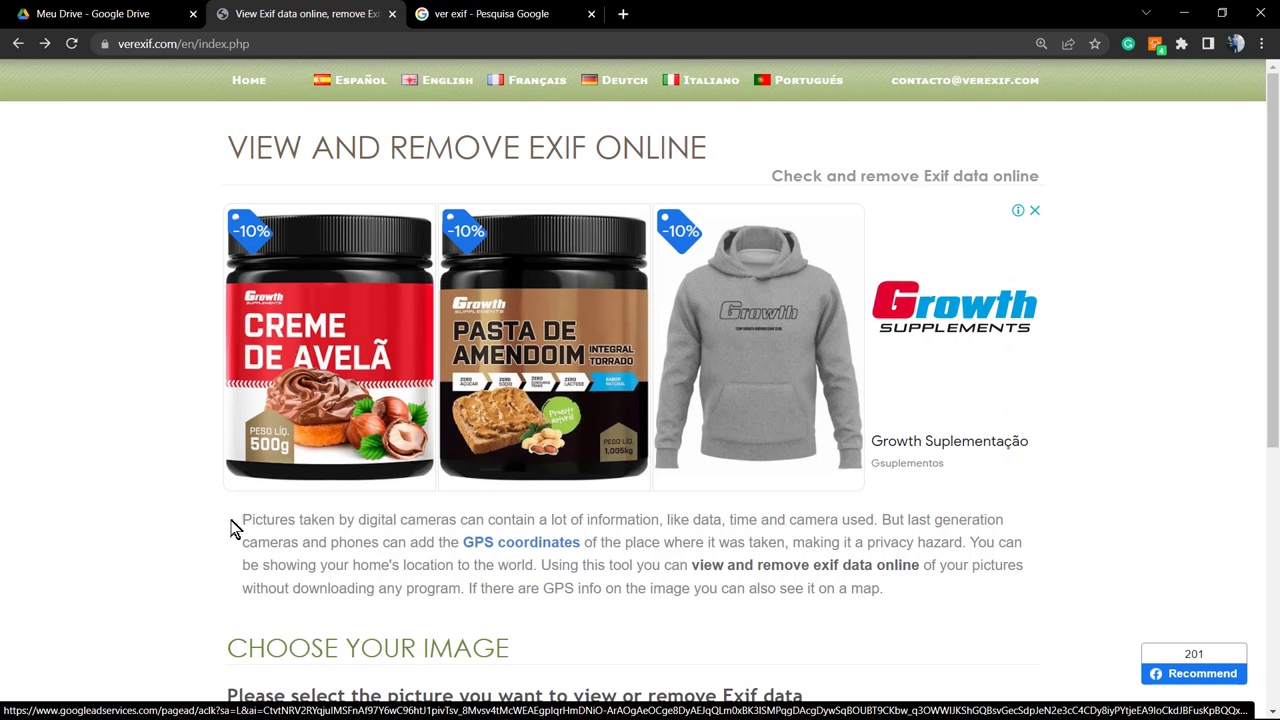
scroll(245, 540, down, 2)
scroll(250, 541, up, 2)
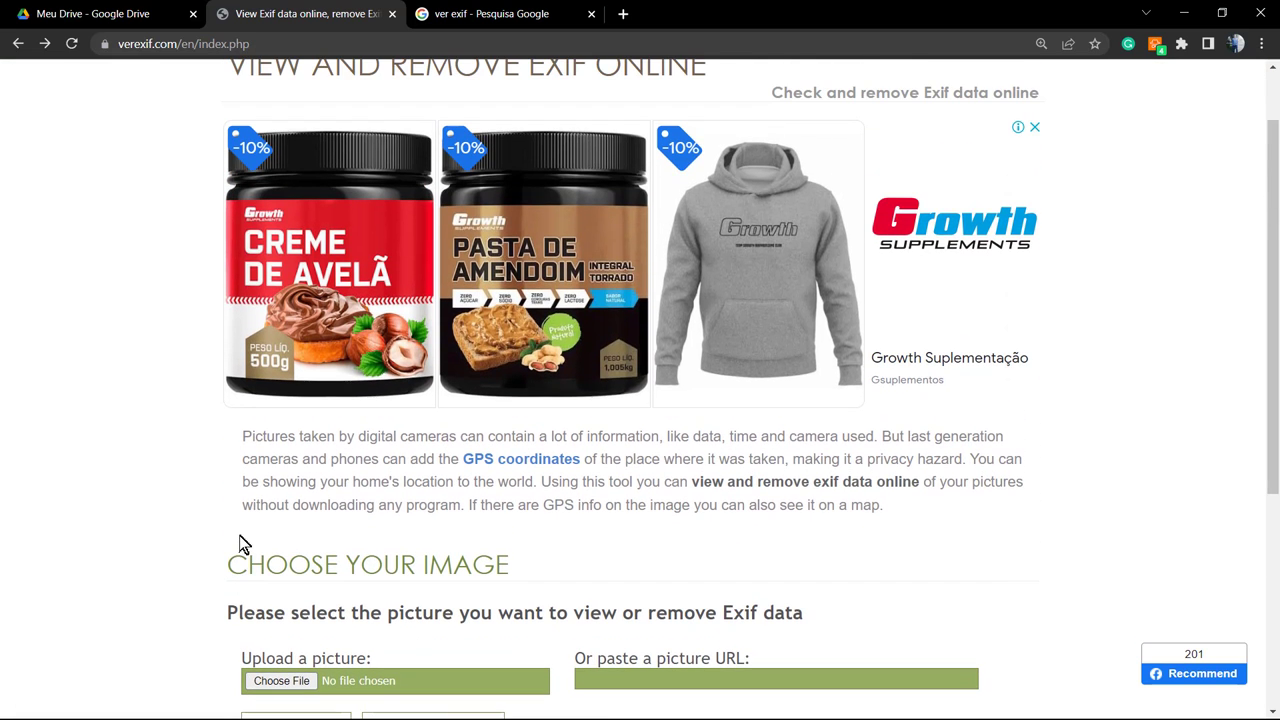
triple_click(265, 455)
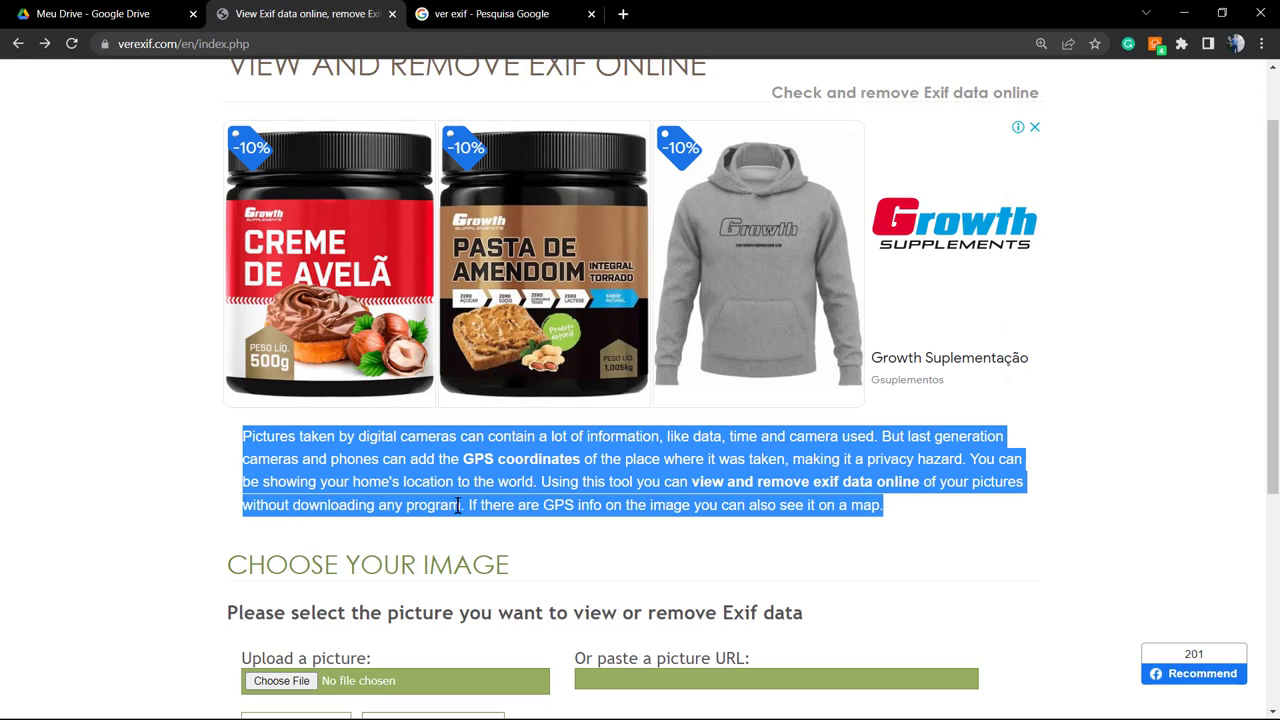
scroll(468, 498, down, 3)
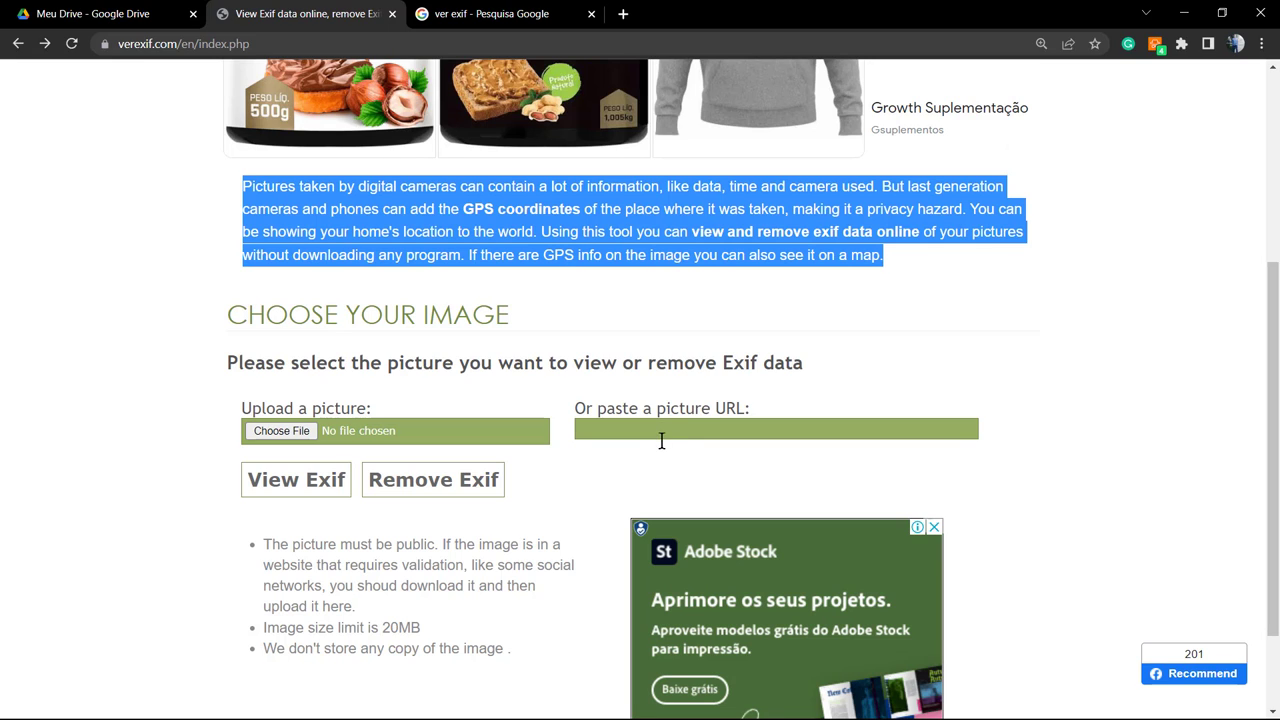
Step: Upload IMG_3615 (1).jpg from Downloads and view its EXIF: Apple iPhone 12 Pro Max, 2021/12/02 12:27:38
click(271, 431)
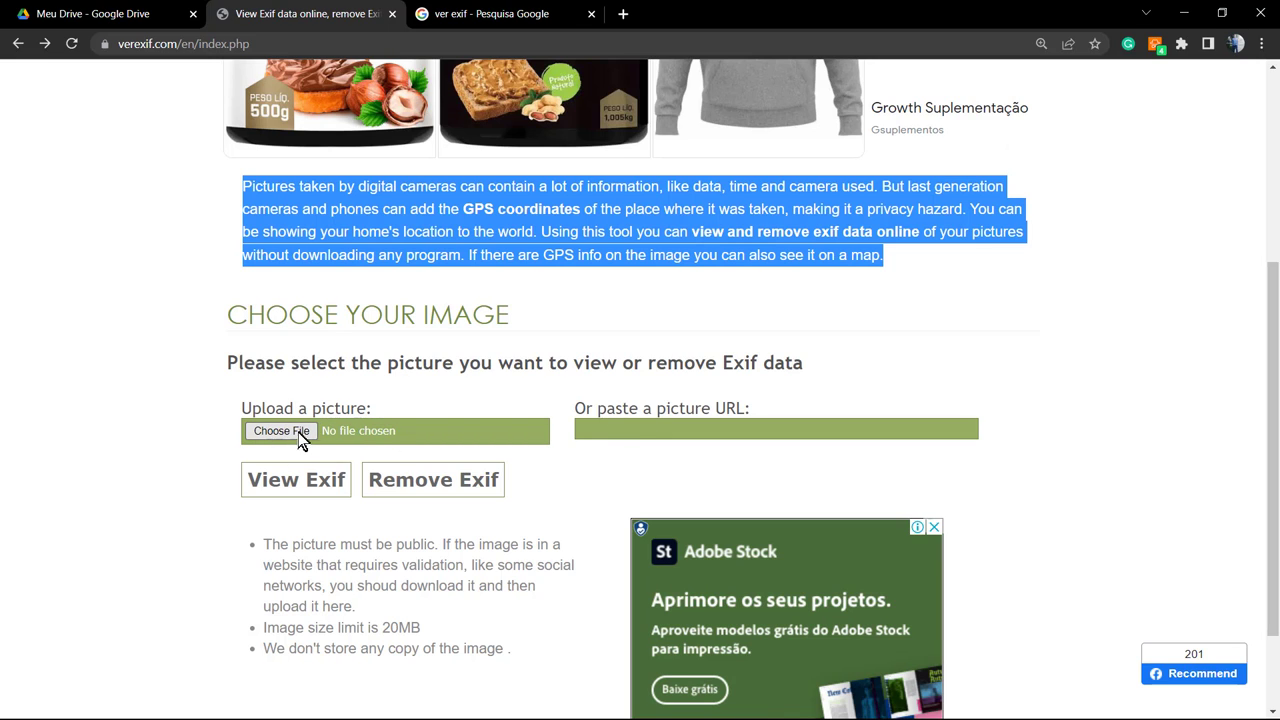
click(270, 432)
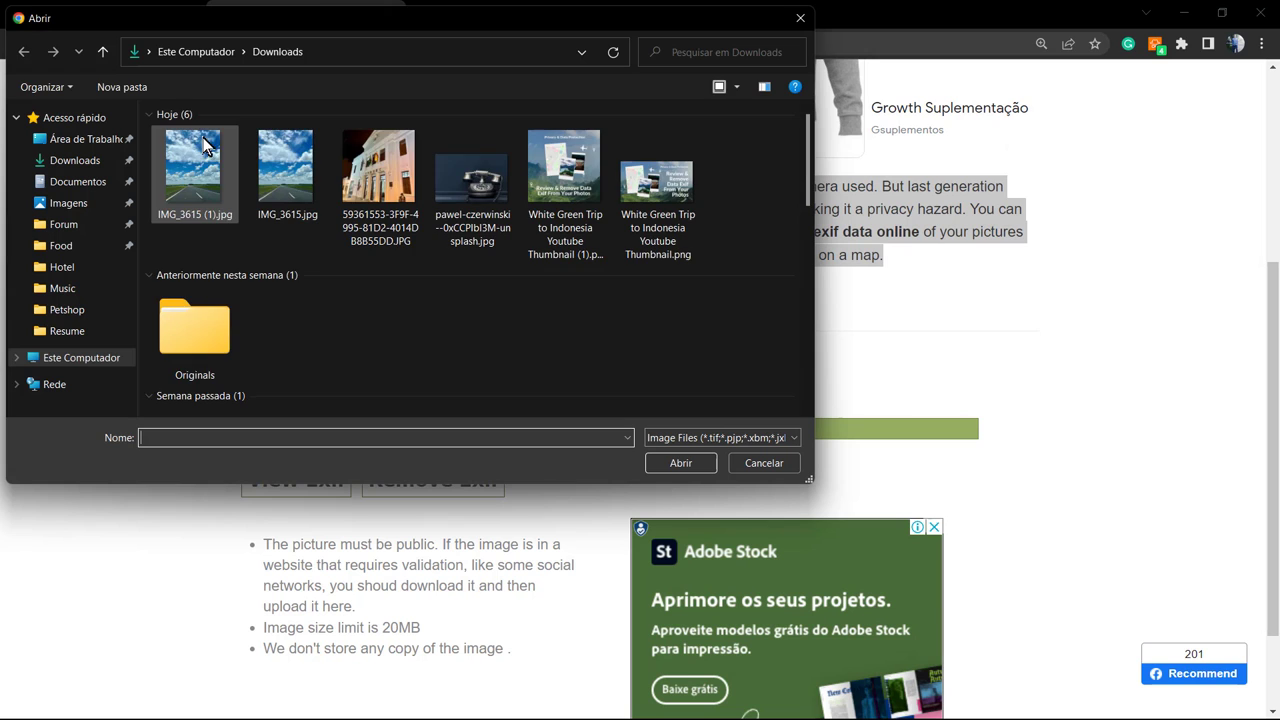
click(201, 160)
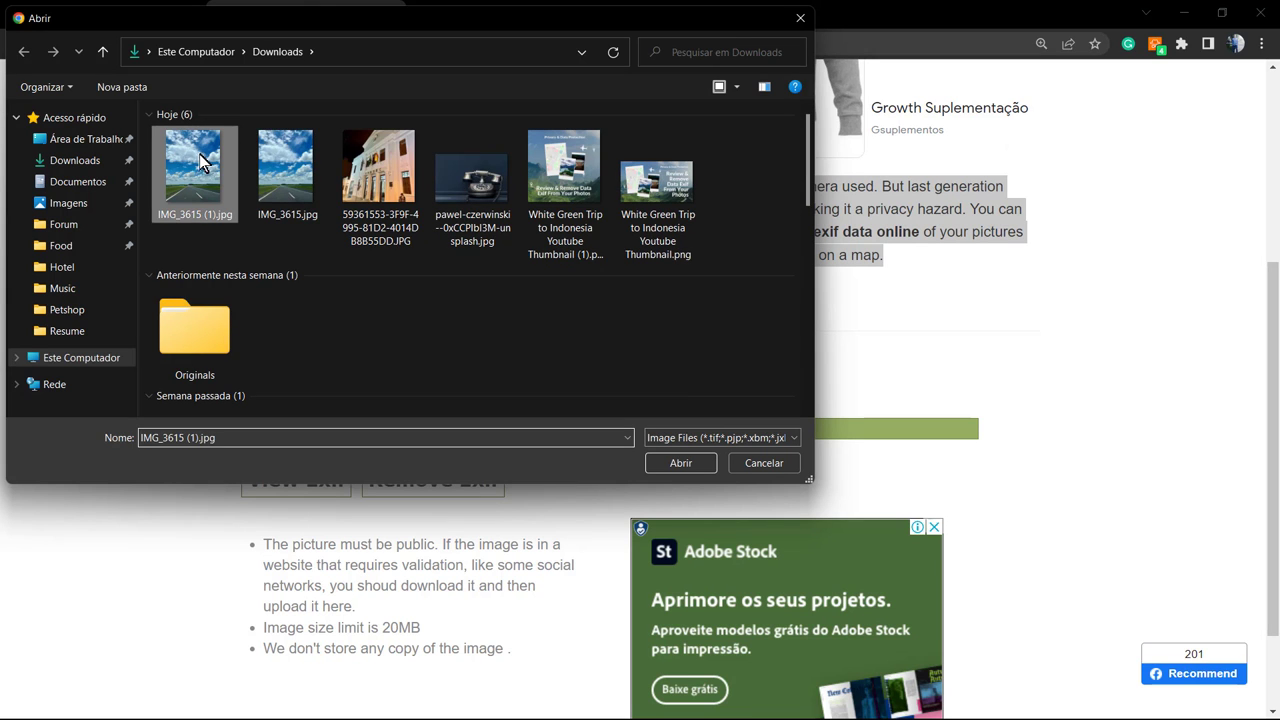
click(672, 462)
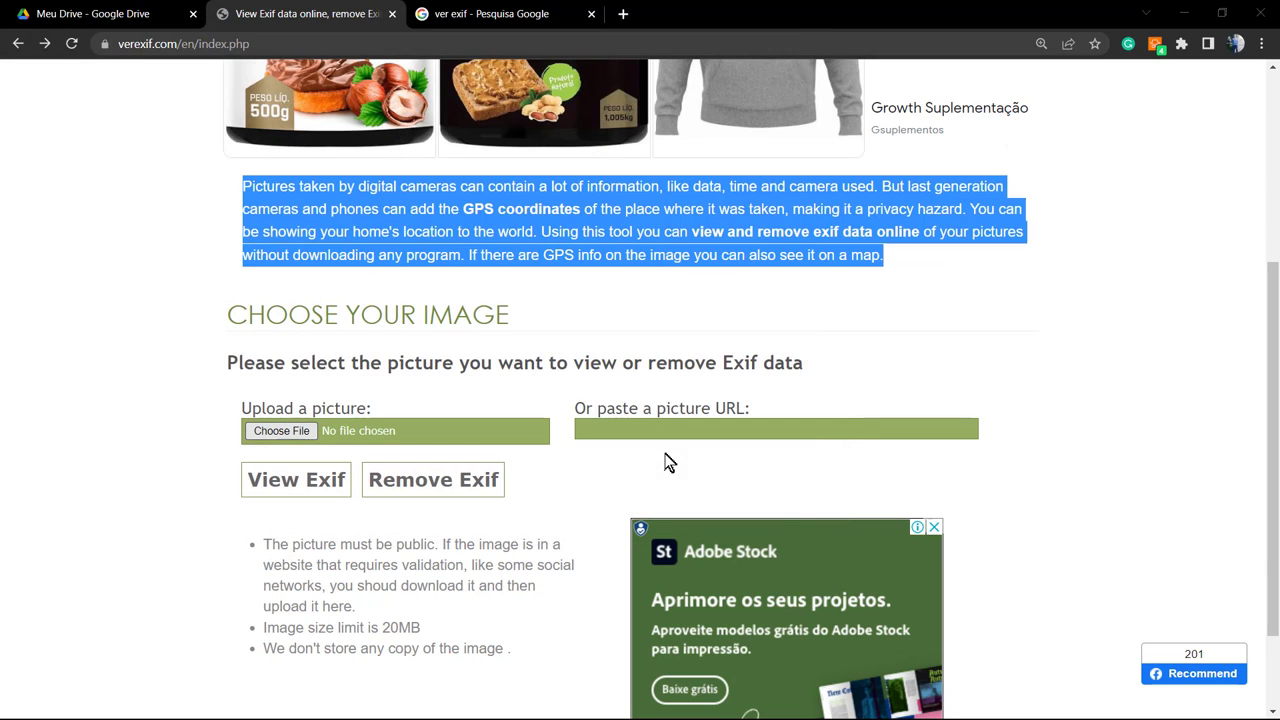
click(305, 485)
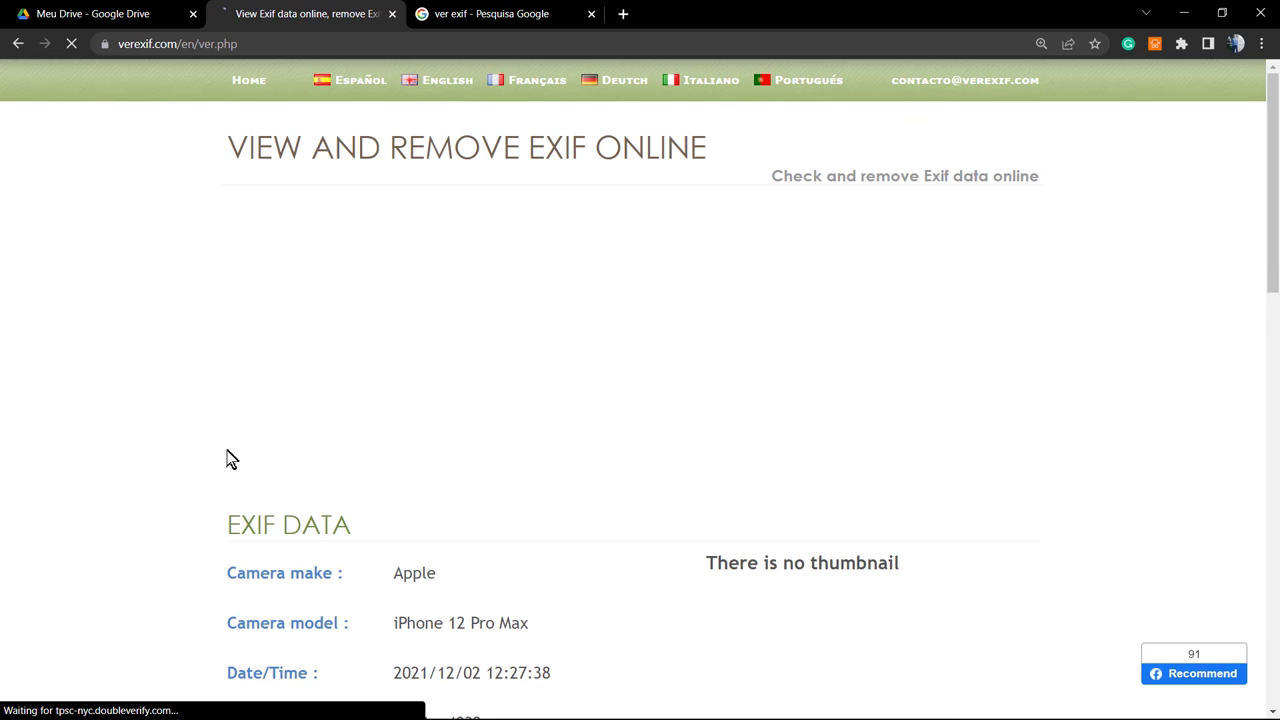
Step: Read down the EXIF table to the Date/Time row, selecting then clearing its value
scroll(215, 468, down, 1)
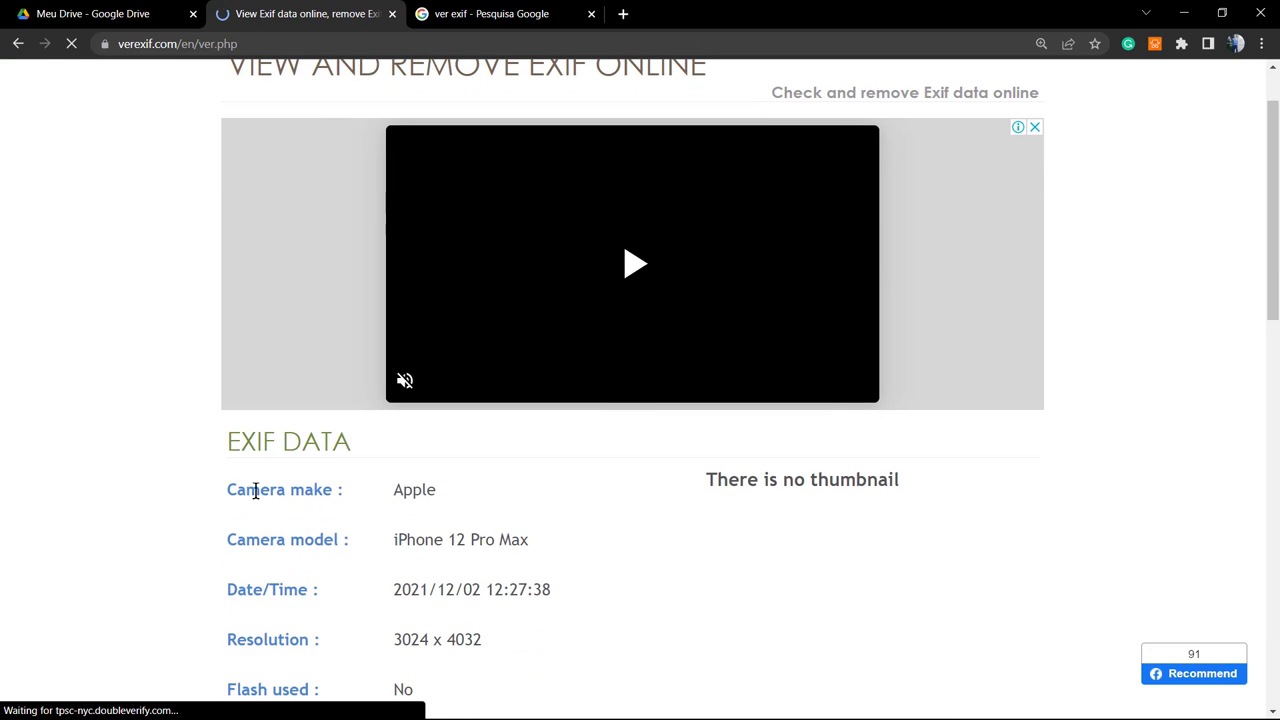
scroll(260, 492, down, 2)
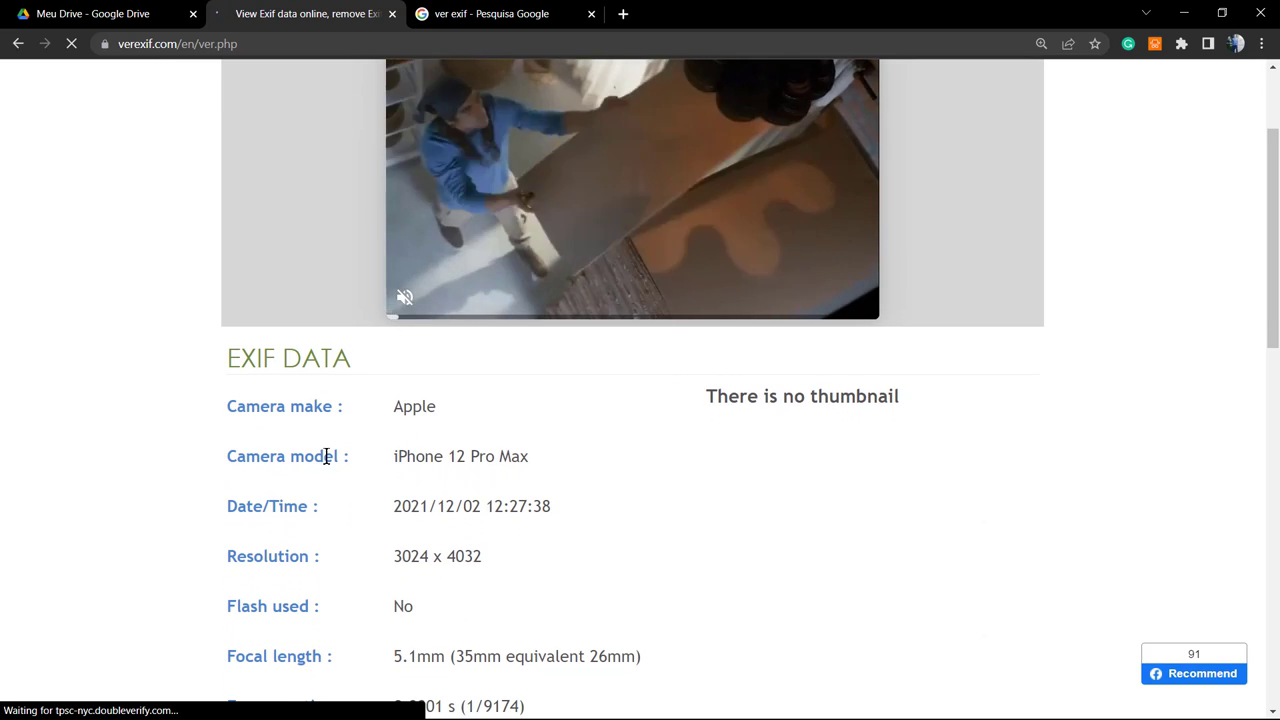
scroll(265, 428, down, 2)
scroll(265, 428, down, 1)
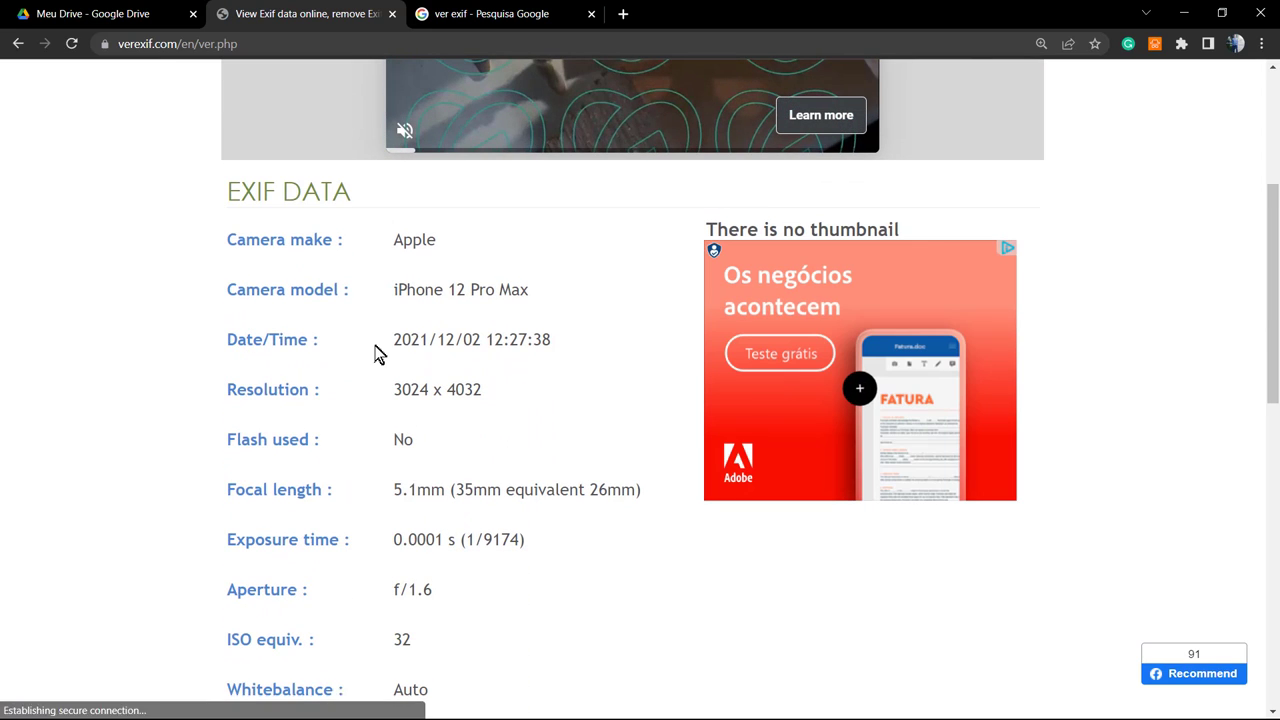
drag(380, 354, 543, 337)
click(223, 391)
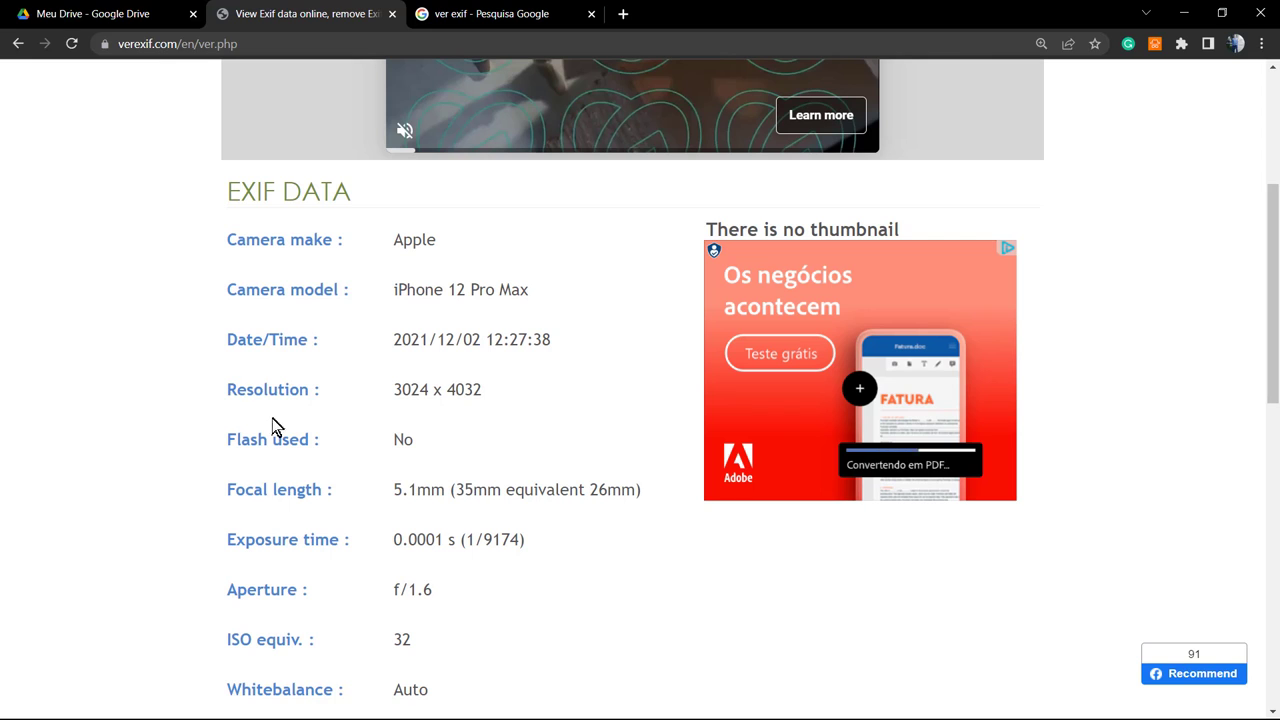
Step: Highlight the readings from exposure down to the GPS rows, ending at altitude 643.65m
scroll(260, 443, down, 2)
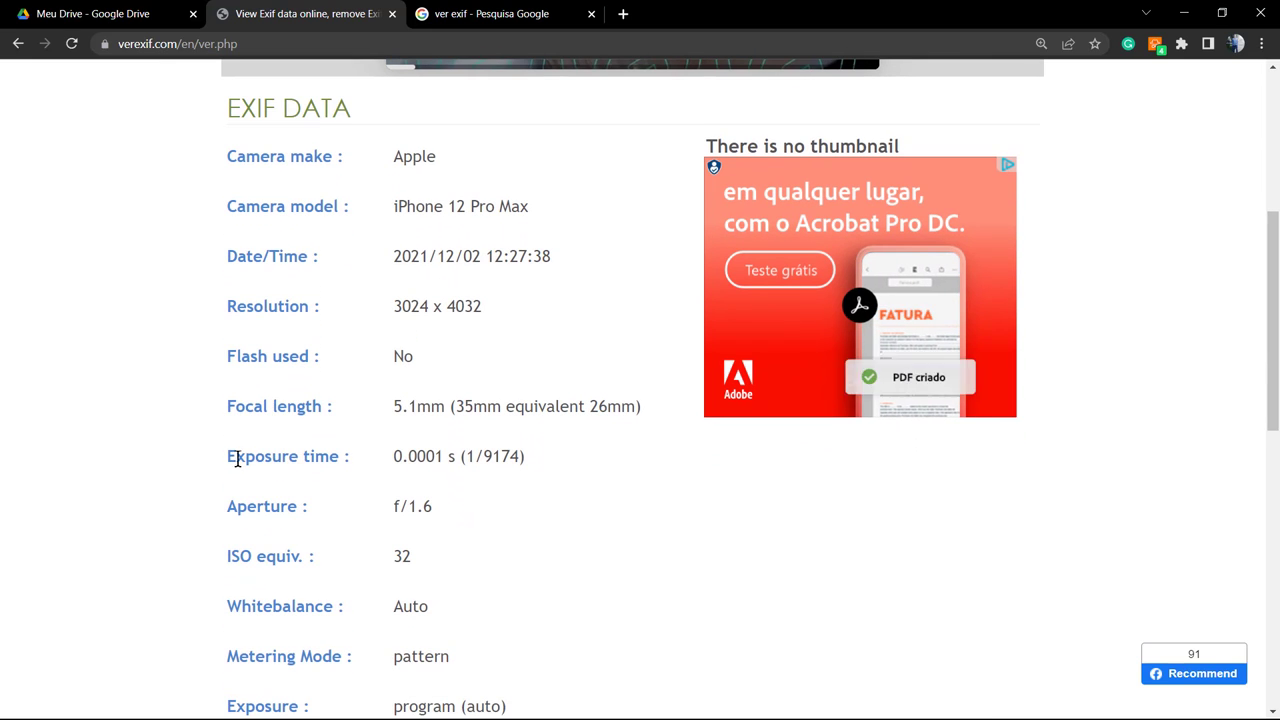
scroll(247, 452, down, 1)
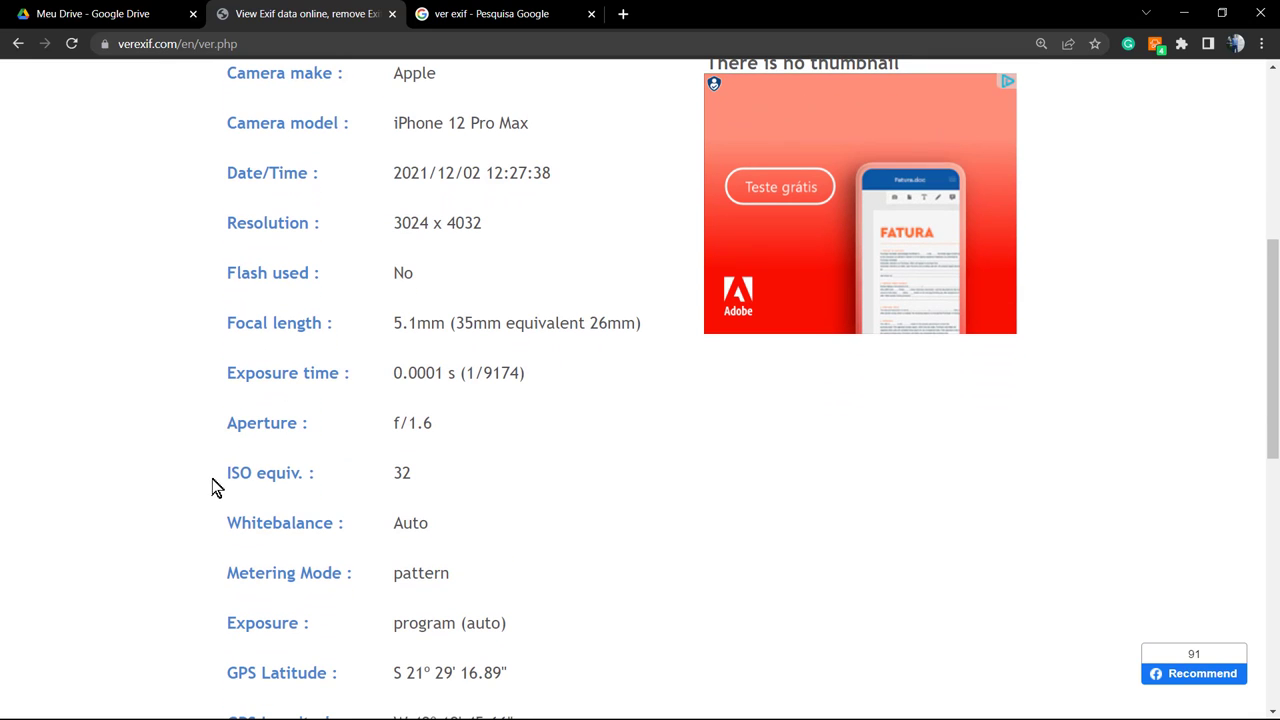
scroll(206, 509, down, 1)
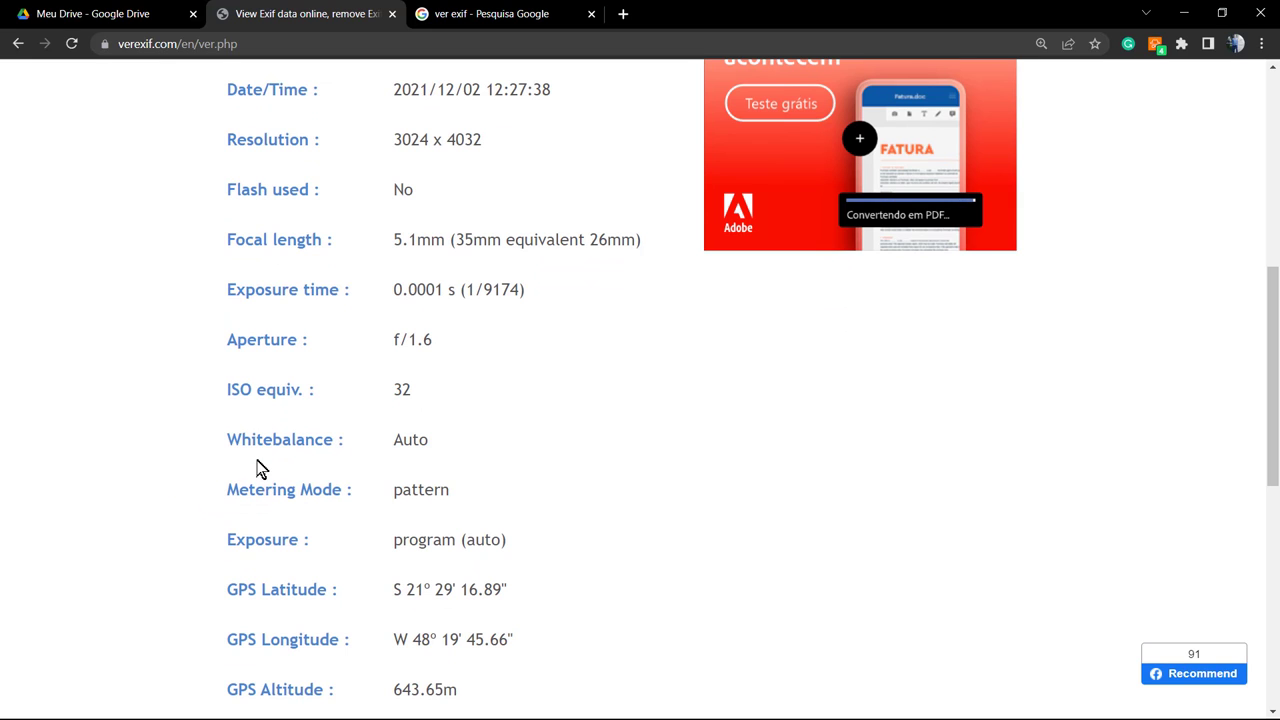
scroll(200, 440, down, 1)
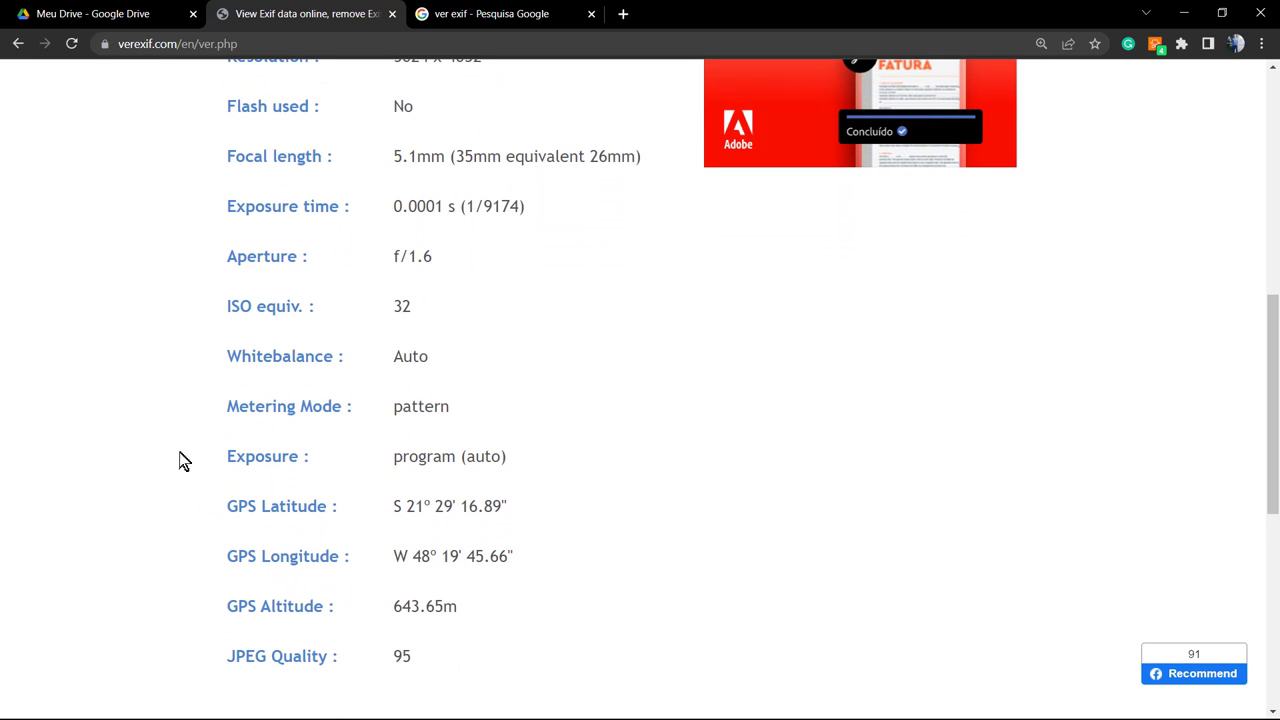
scroll(167, 492, down, 1)
drag(268, 432, 517, 520)
Step: Pan the location map near Santa Ernestina, São Paulo, then return up to the GPS rows
scroll(517, 520, down, 4)
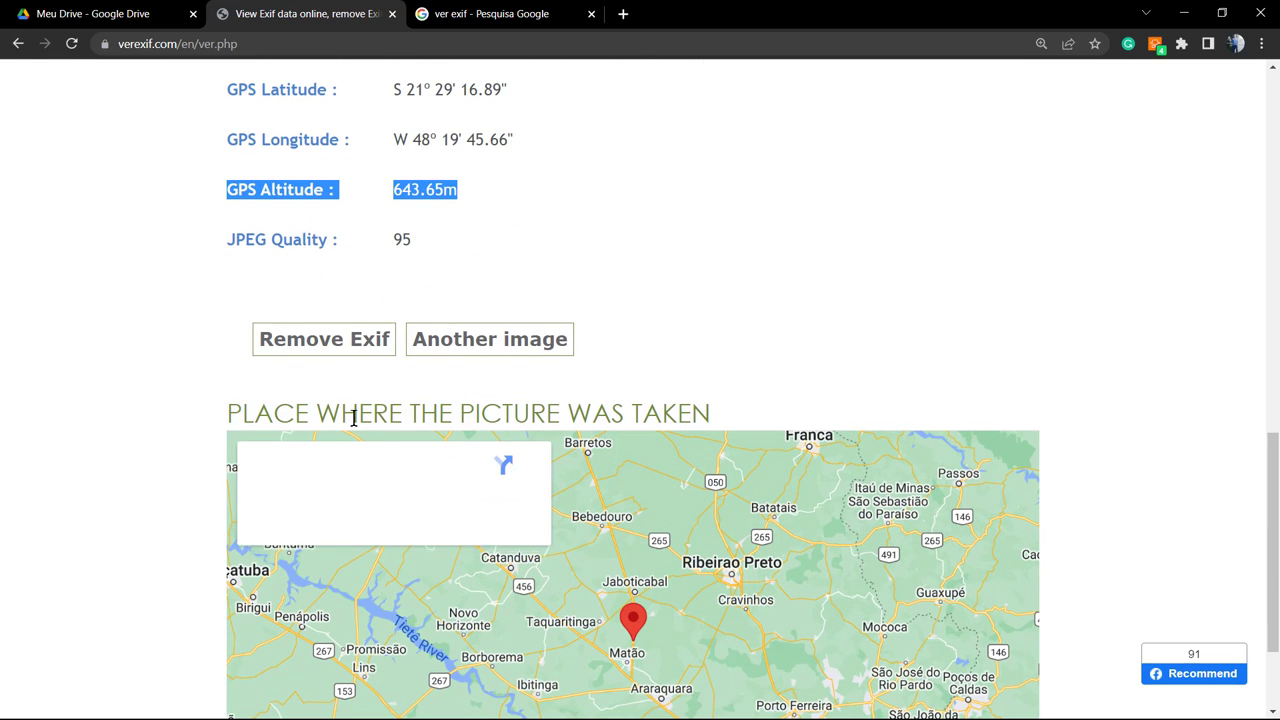
scroll(590, 471, down, 2)
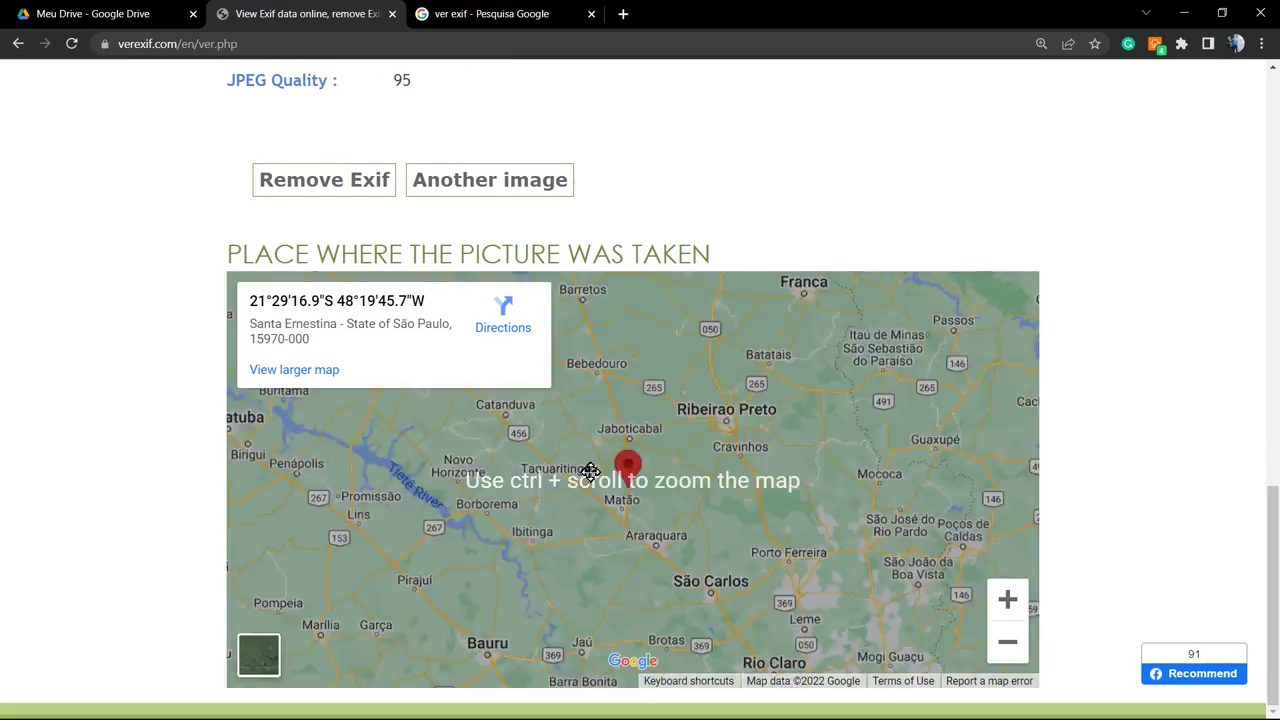
mouse_move(590, 471)
mouse_down()
mouse_move(538, 465)
mouse_move(510, 528)
mouse_move(590, 528)
mouse_move(547, 521)
mouse_move(580, 490)
mouse_up()
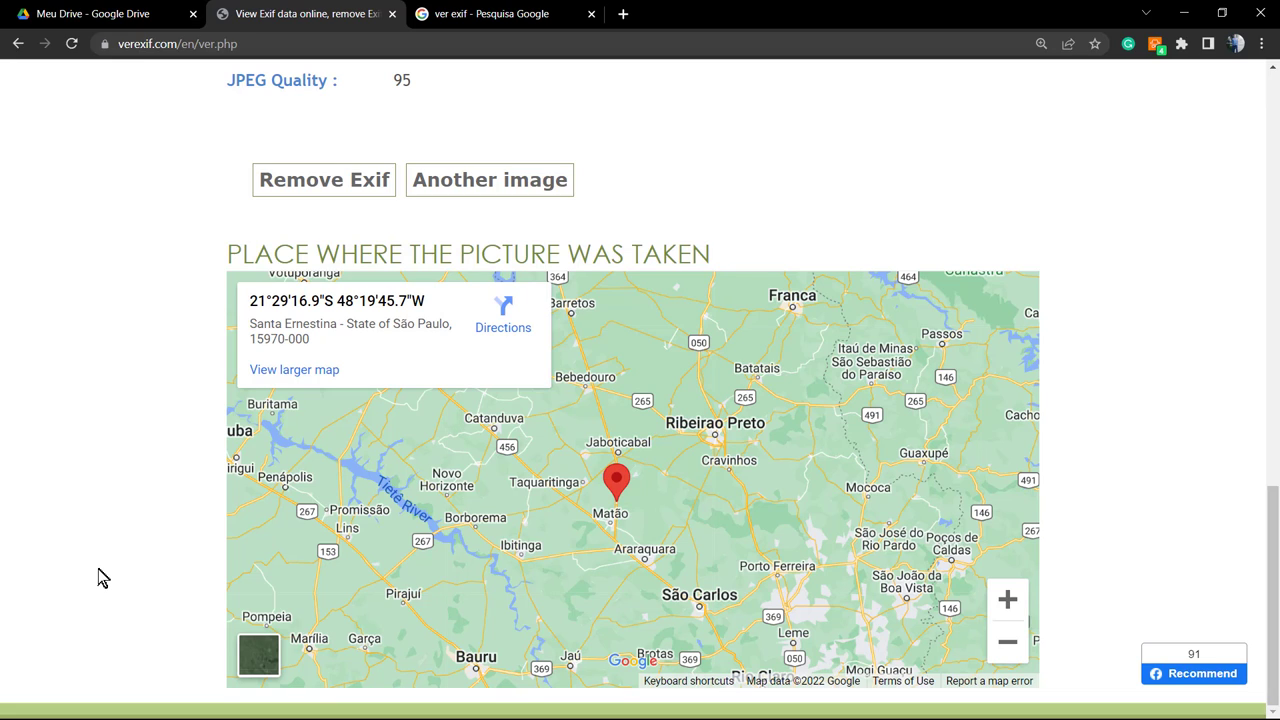
scroll(100, 577, up, 3)
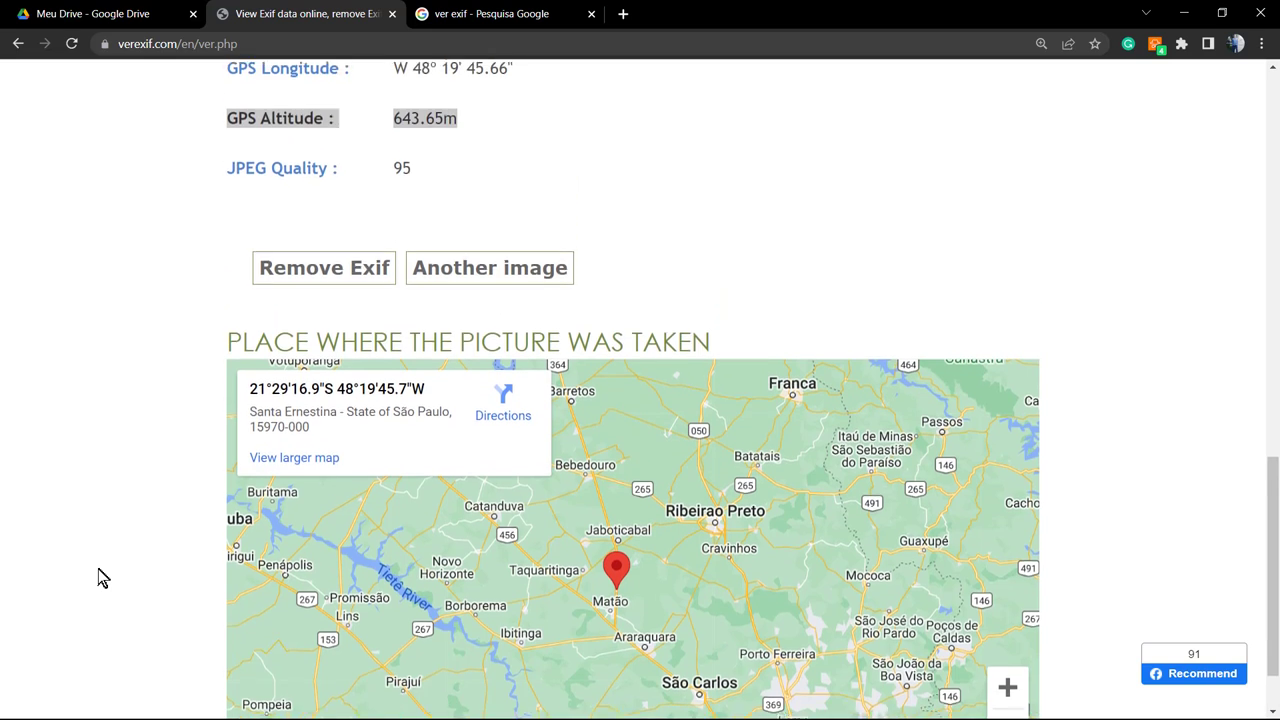
scroll(100, 577, up, 1)
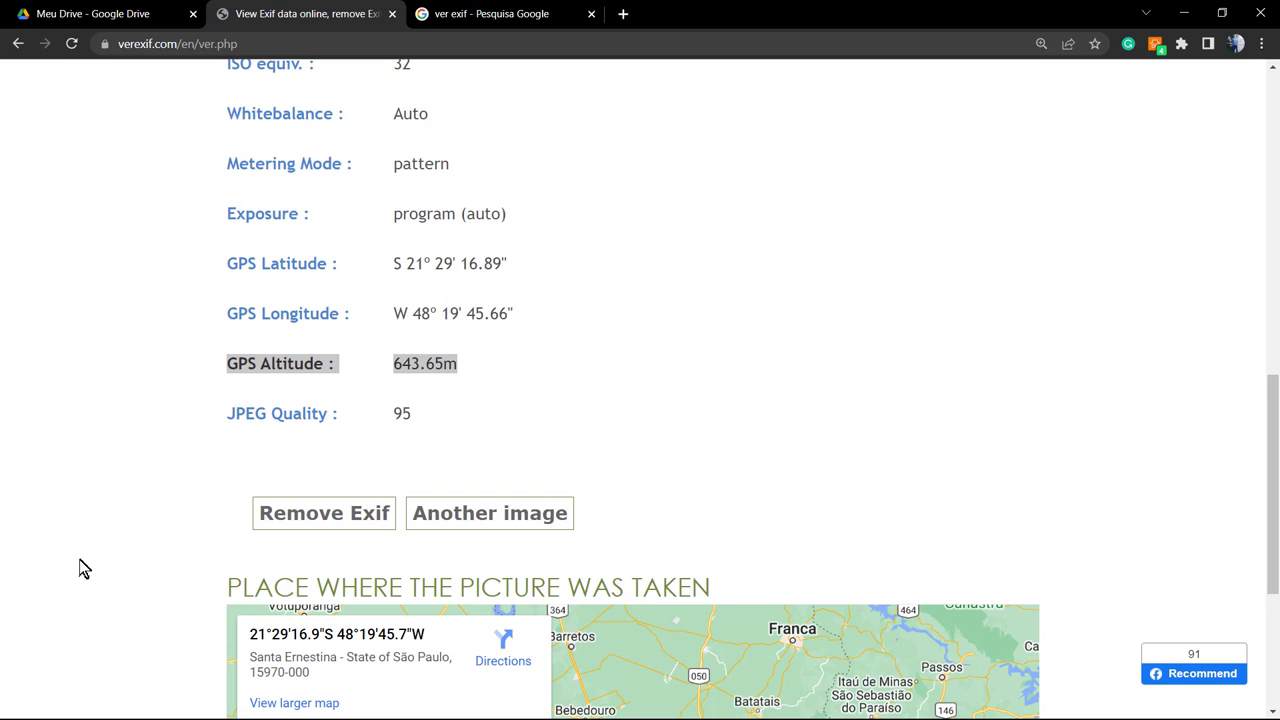
Step: Use Remove Exif to download the EXIF-free copy foto_no_exif.jpg
click(318, 522)
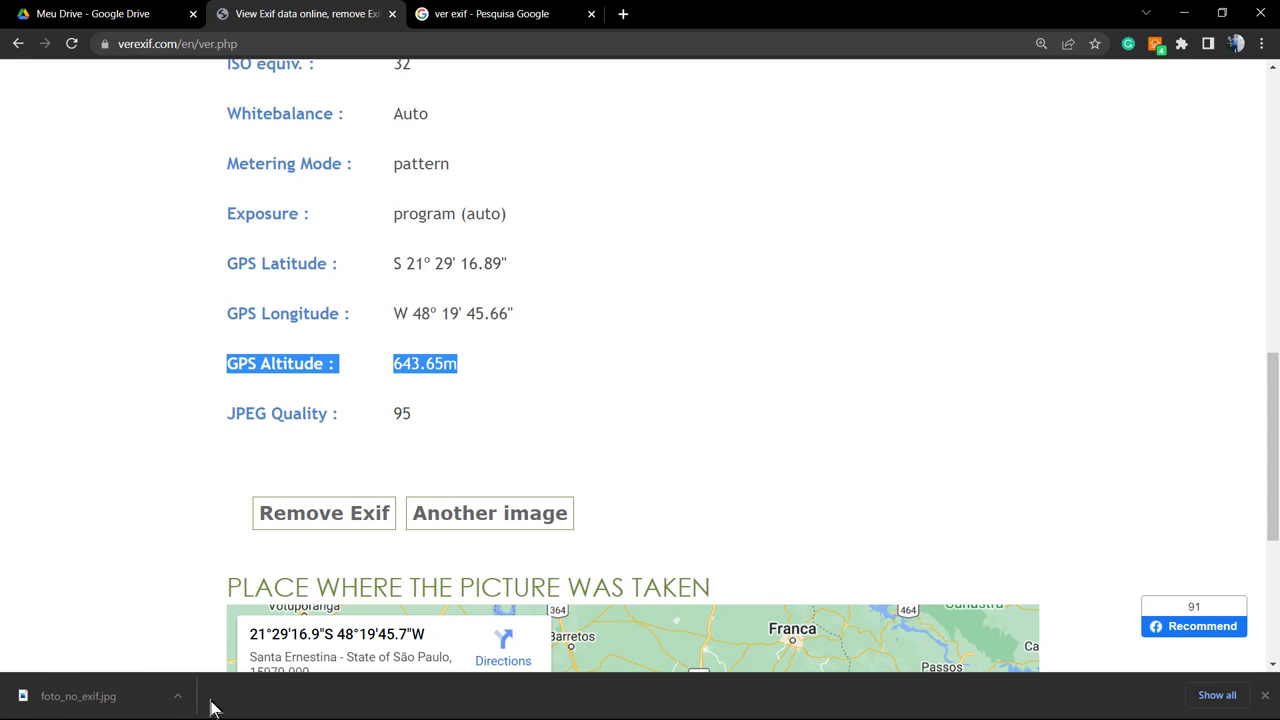
scroll(257, 589, up, 6)
scroll(257, 595, down, 5)
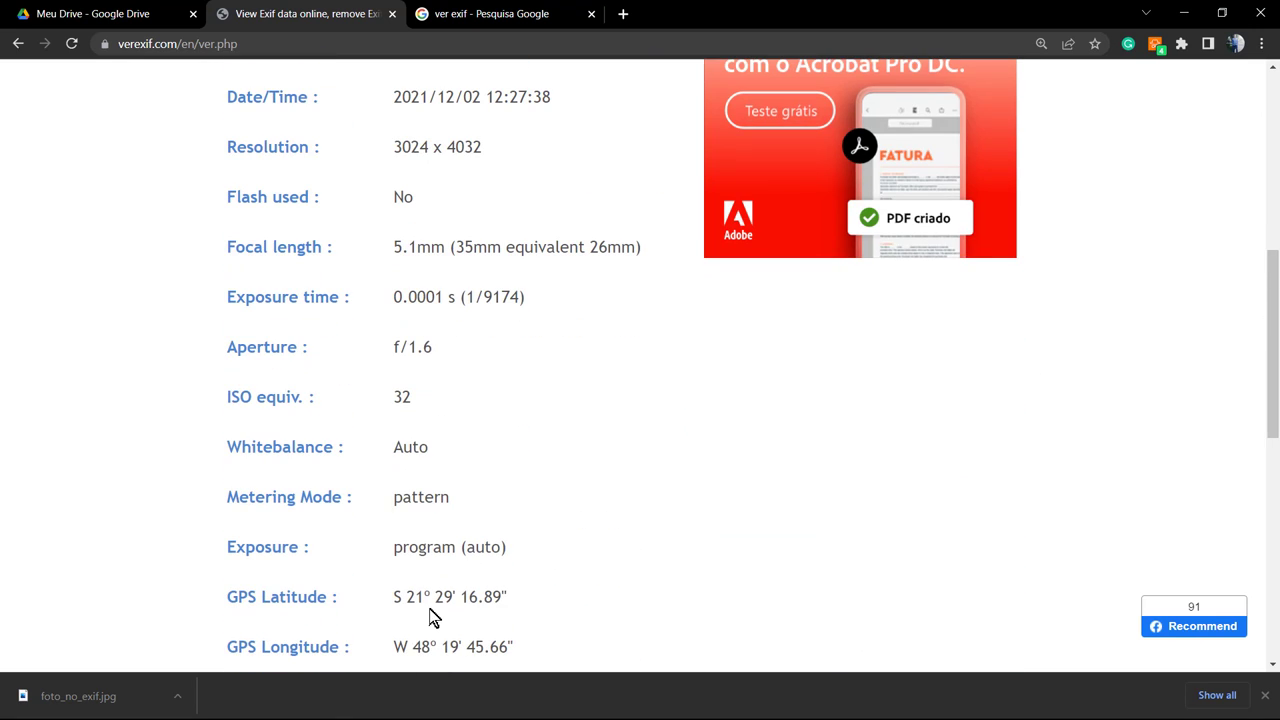
scroll(394, 620, up, 3)
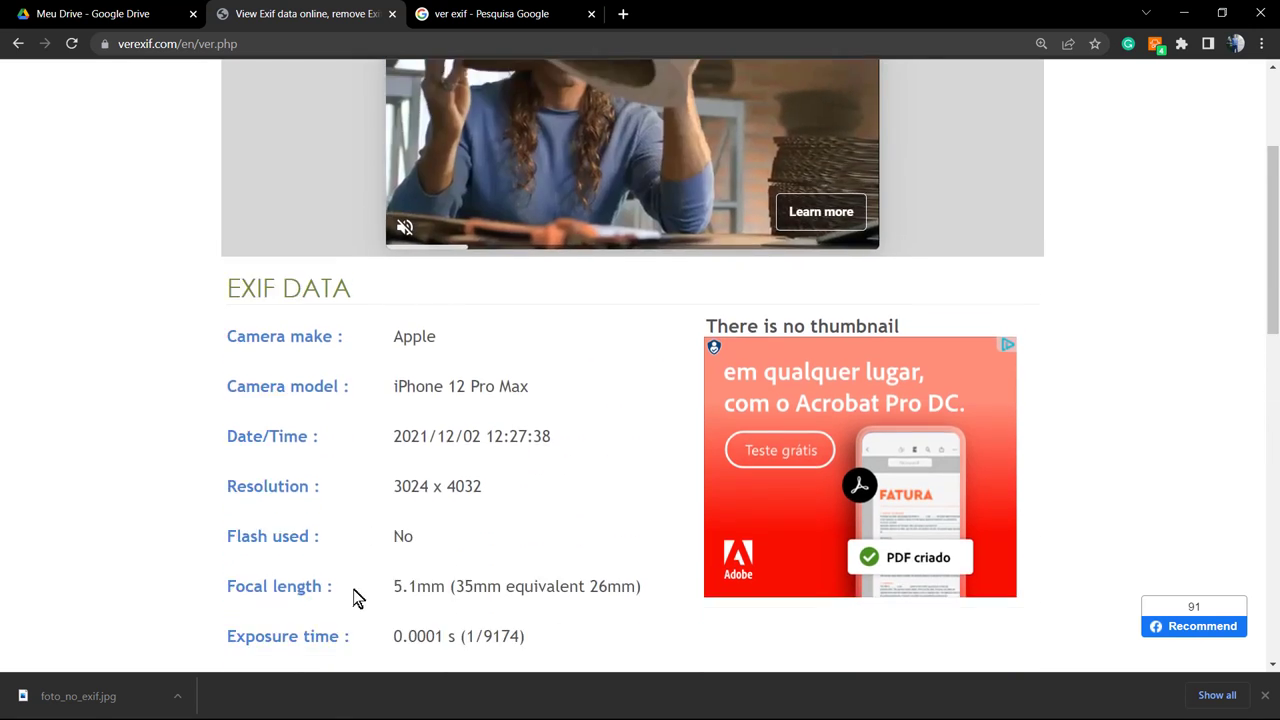
scroll(357, 597, down, 6)
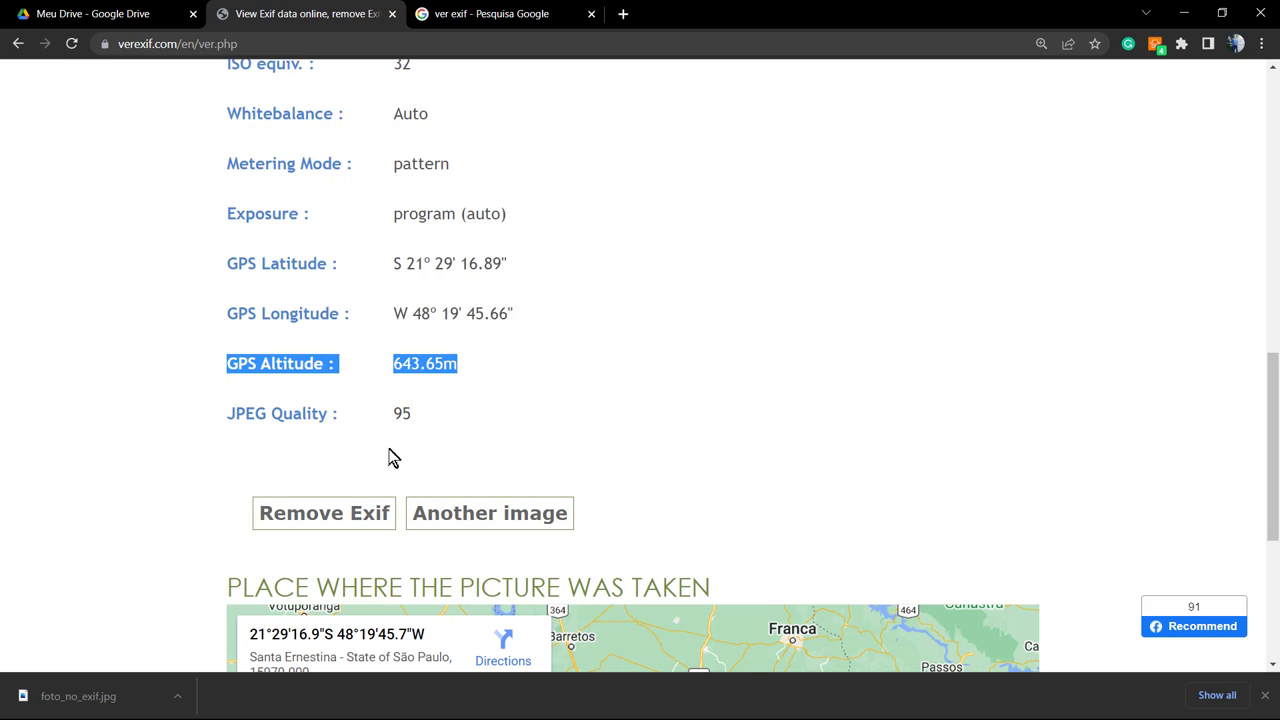
scroll(534, 437, up, 9)
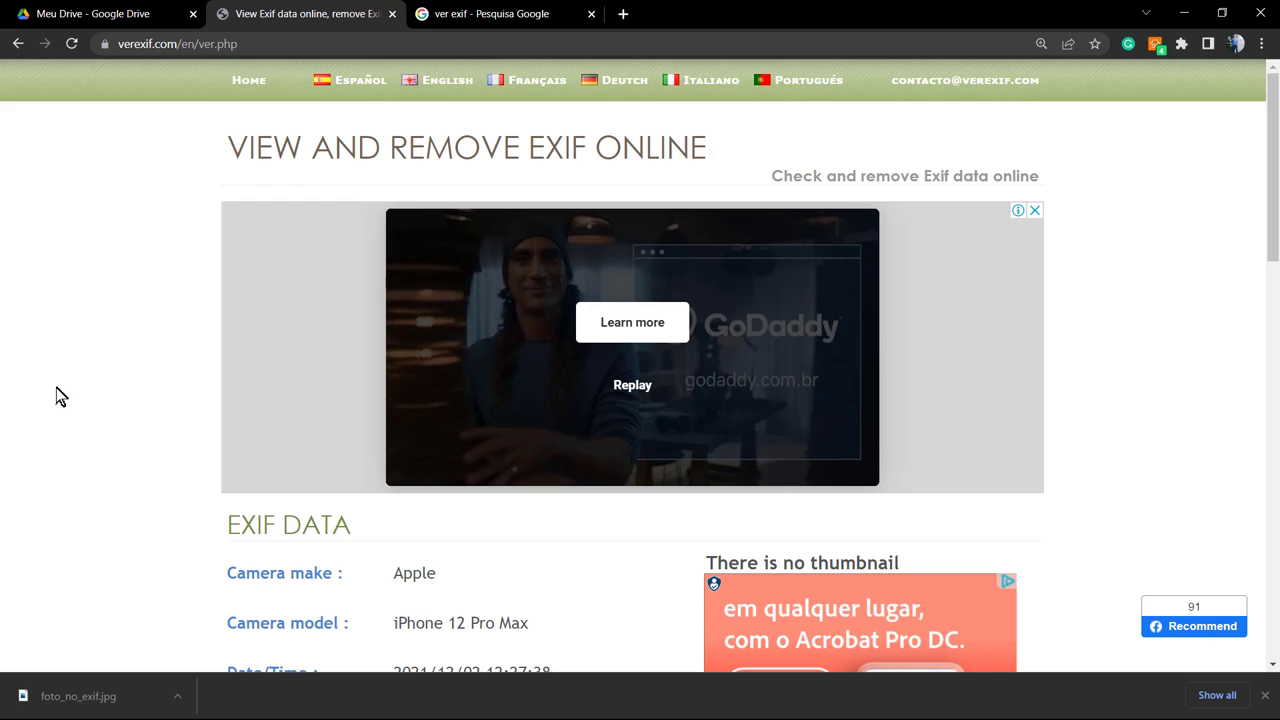
scroll(47, 387, down, 5)
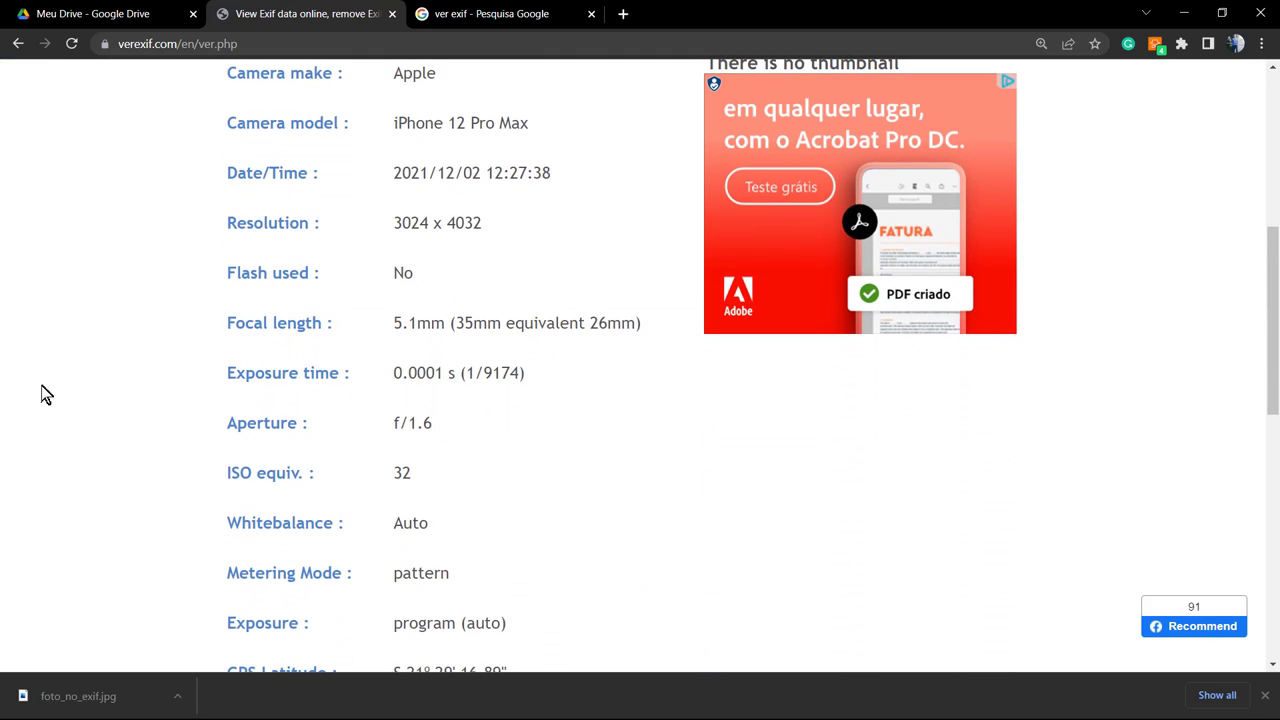
scroll(41, 385, down, 3)
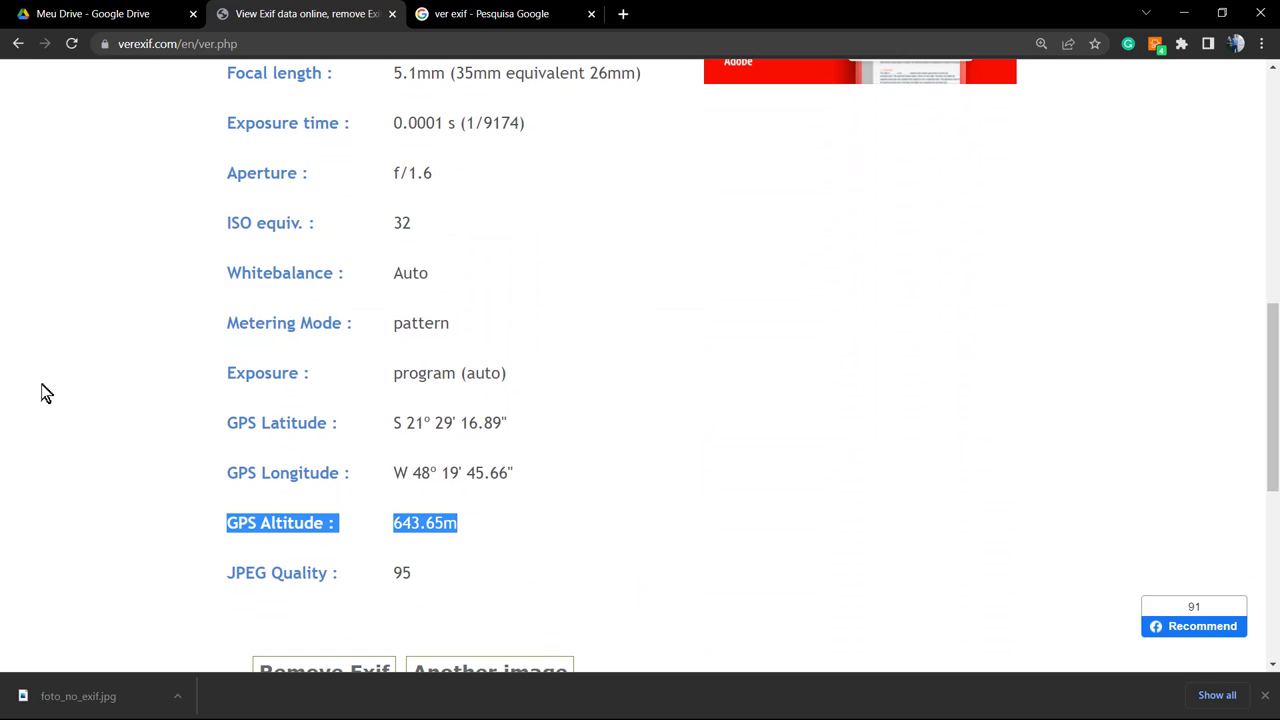
scroll(41, 388, down, 2)
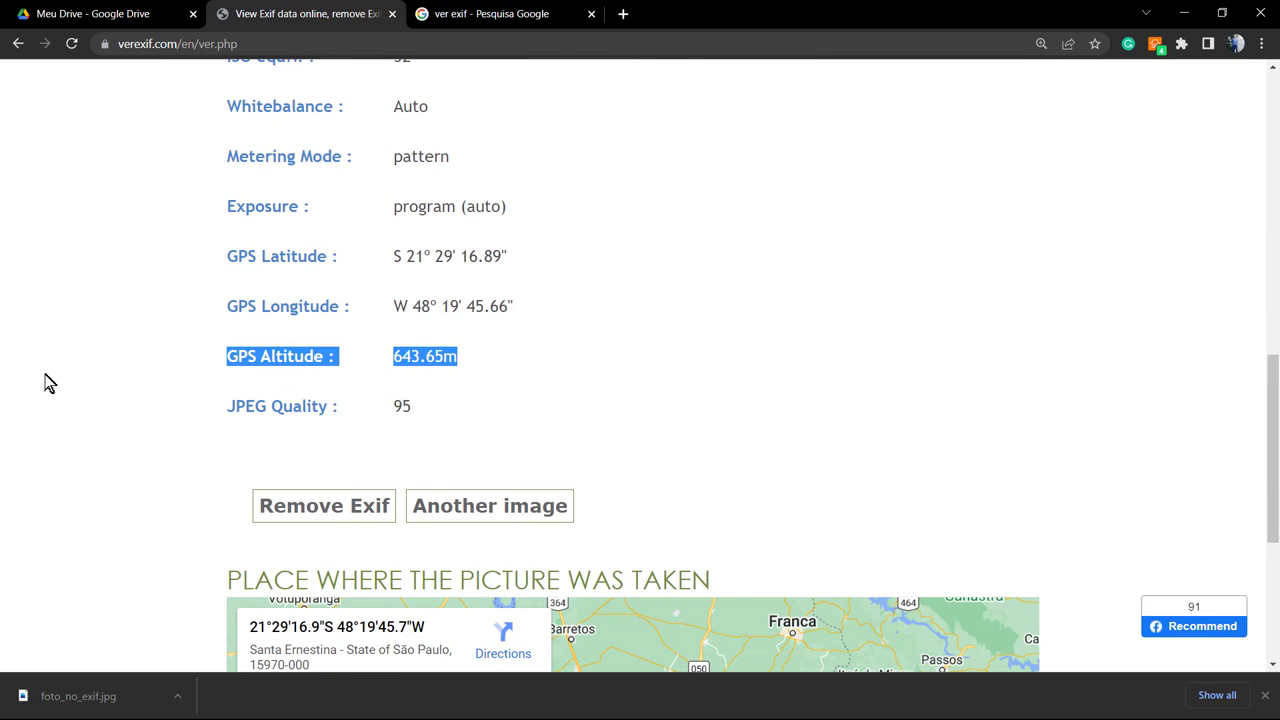